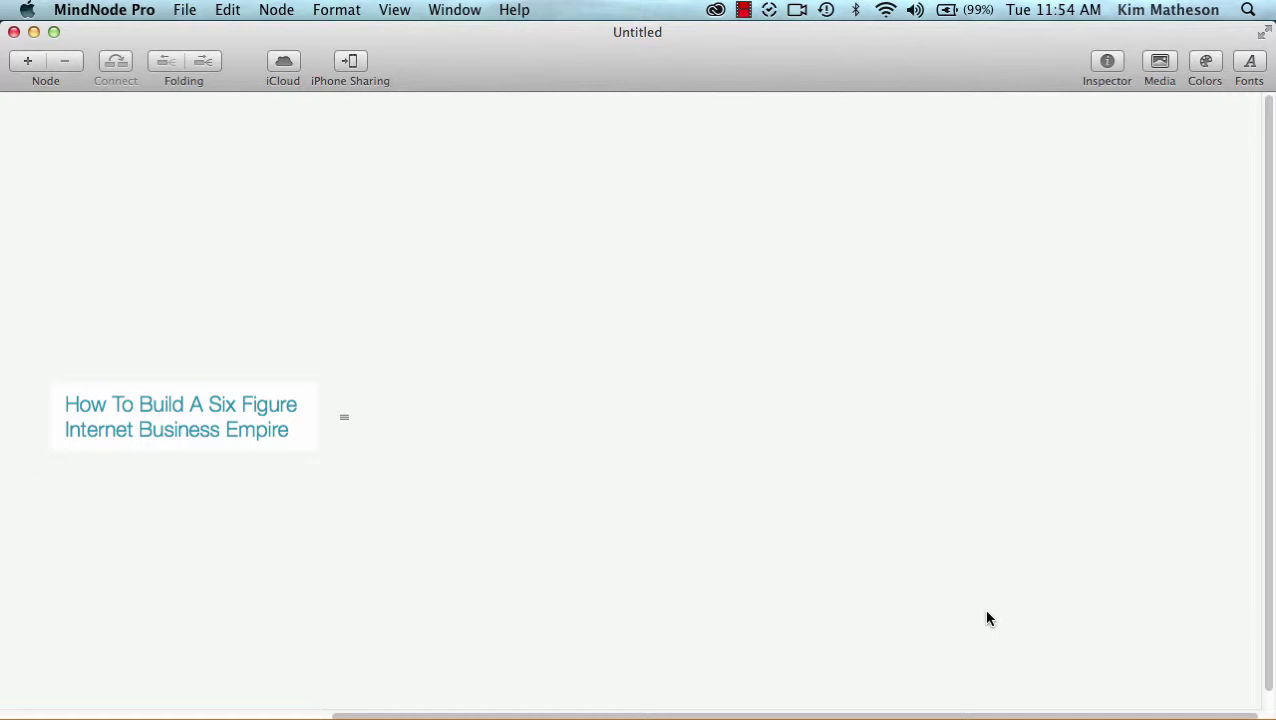
Step: Unfold the 'How To Build A Six Figure Internet Business Empire' root to show 'Choose Your Subject'
{"action": "left_click", "coordinate": [343, 419]}
{"action": "type", "text": "Choose Your Subject"}
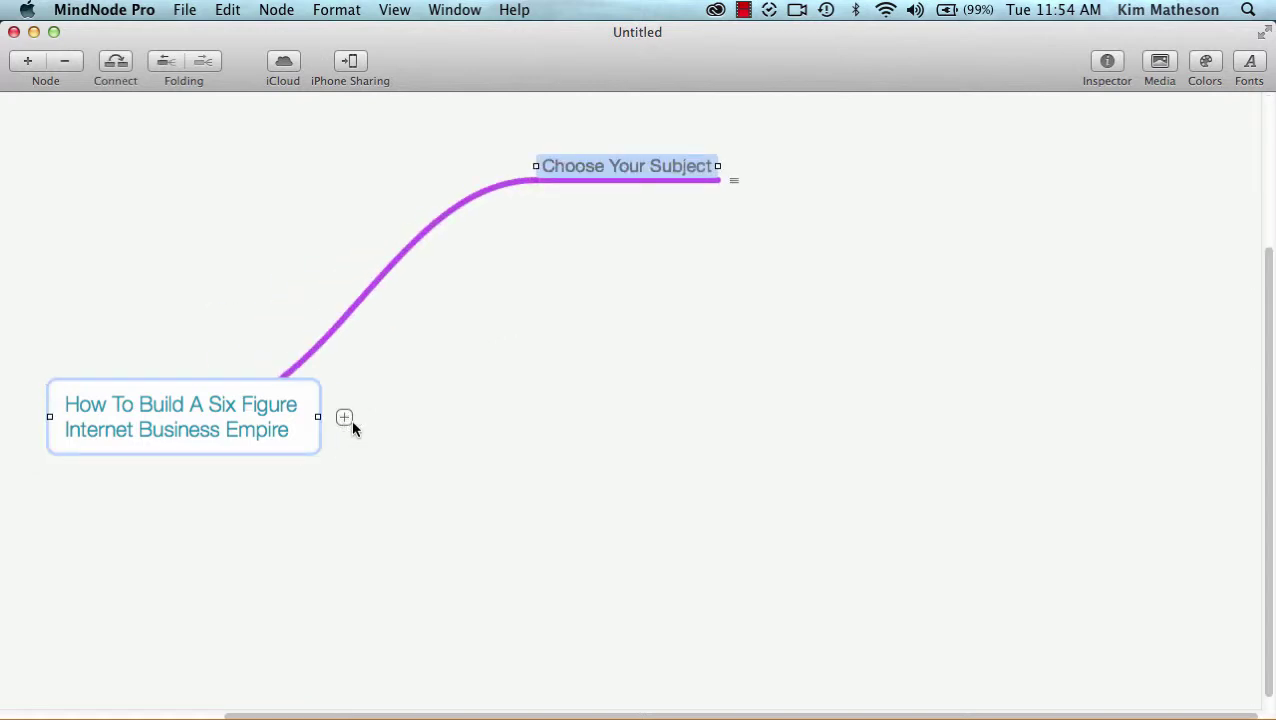
{"action": "left_click", "coordinate": [995, 596]}
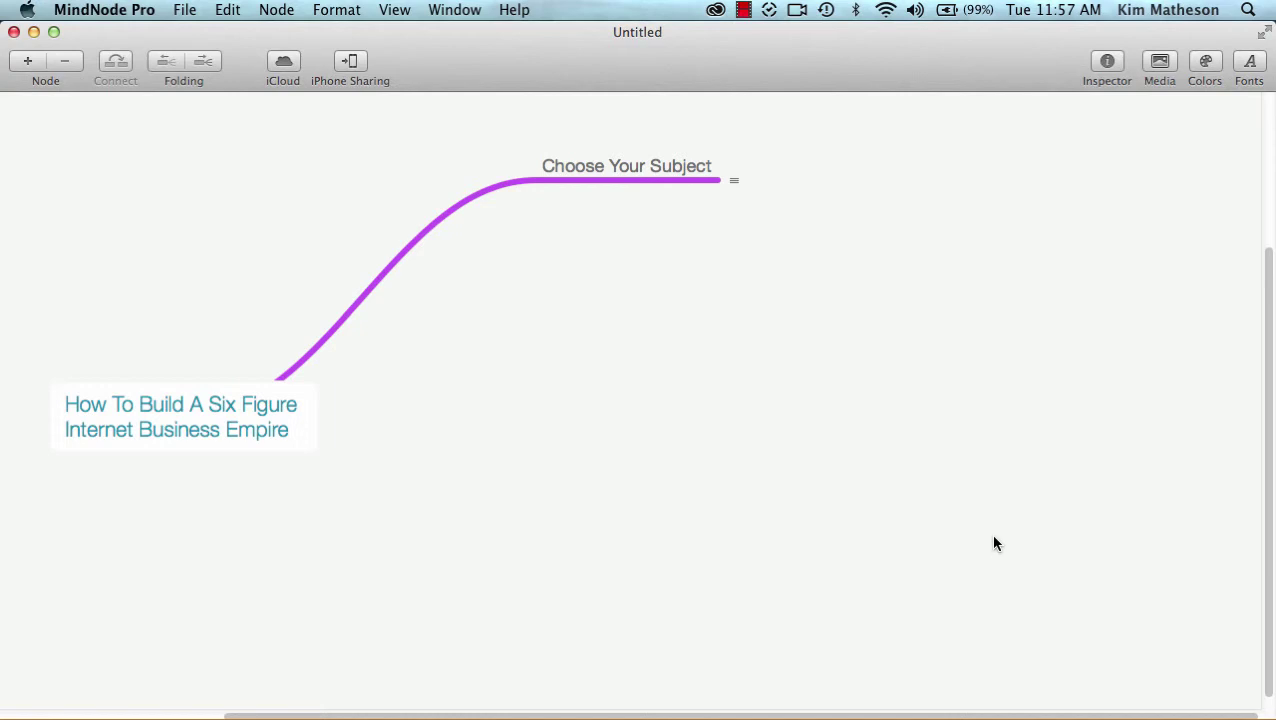
Step: Unfold 'Choose Your Subject' to show its 'What is it?' child, leaving nothing selected
{"action": "left_click", "coordinate": [734, 179]}
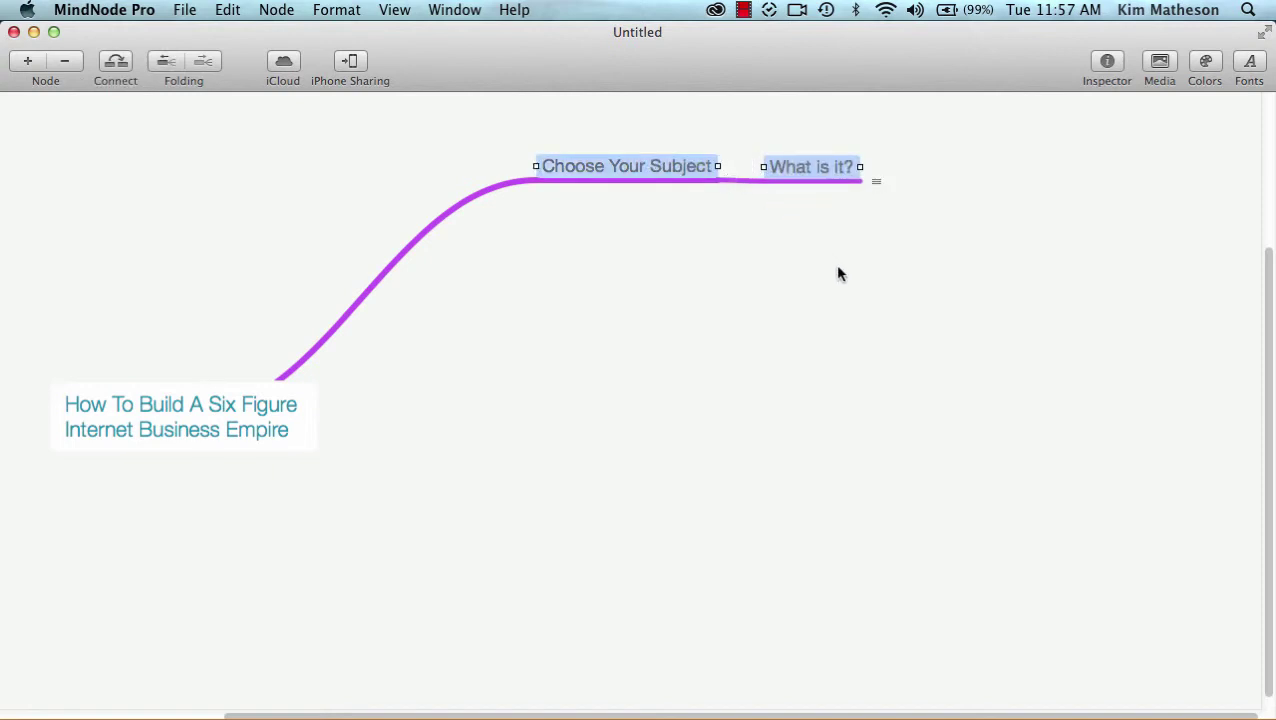
{"action": "left_click", "coordinate": [1067, 468]}
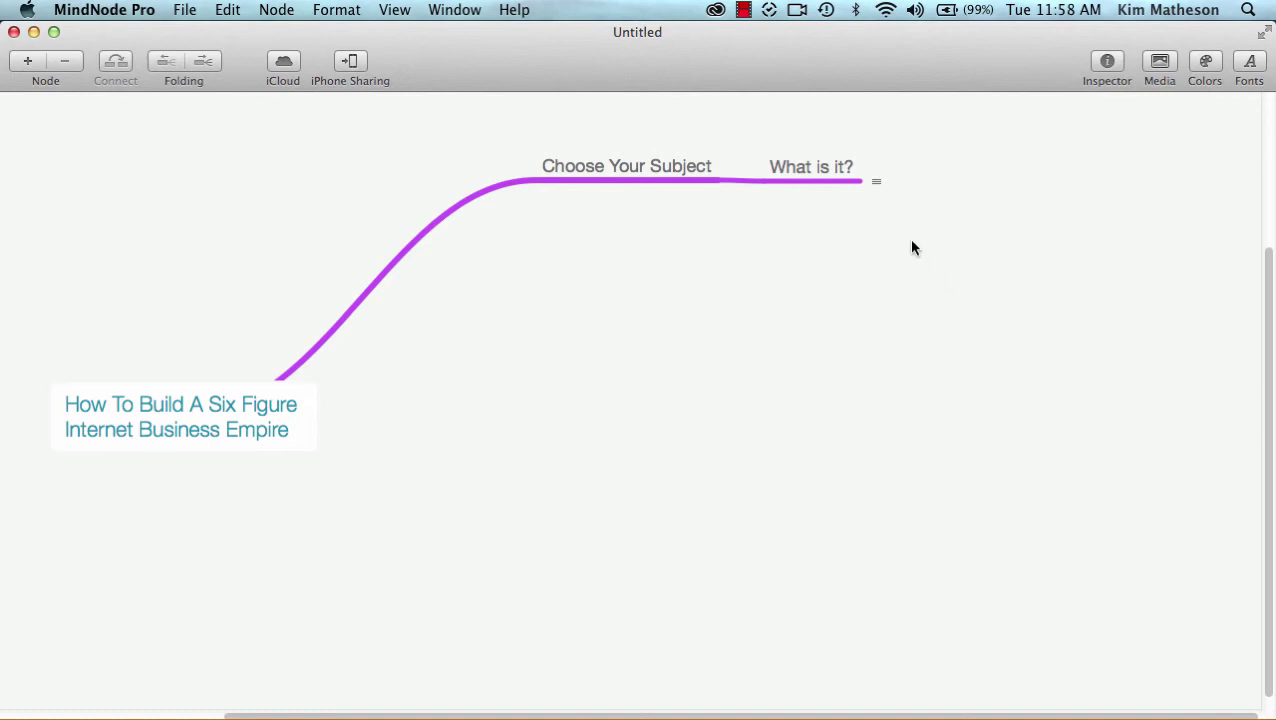
Step: Unfold 'What is it?' to show Love to learn?, excel at?, preach? and make an income from?
{"action": "left_click", "coordinate": [877, 182]}
{"action": "left_click", "coordinate": [954, 455]}
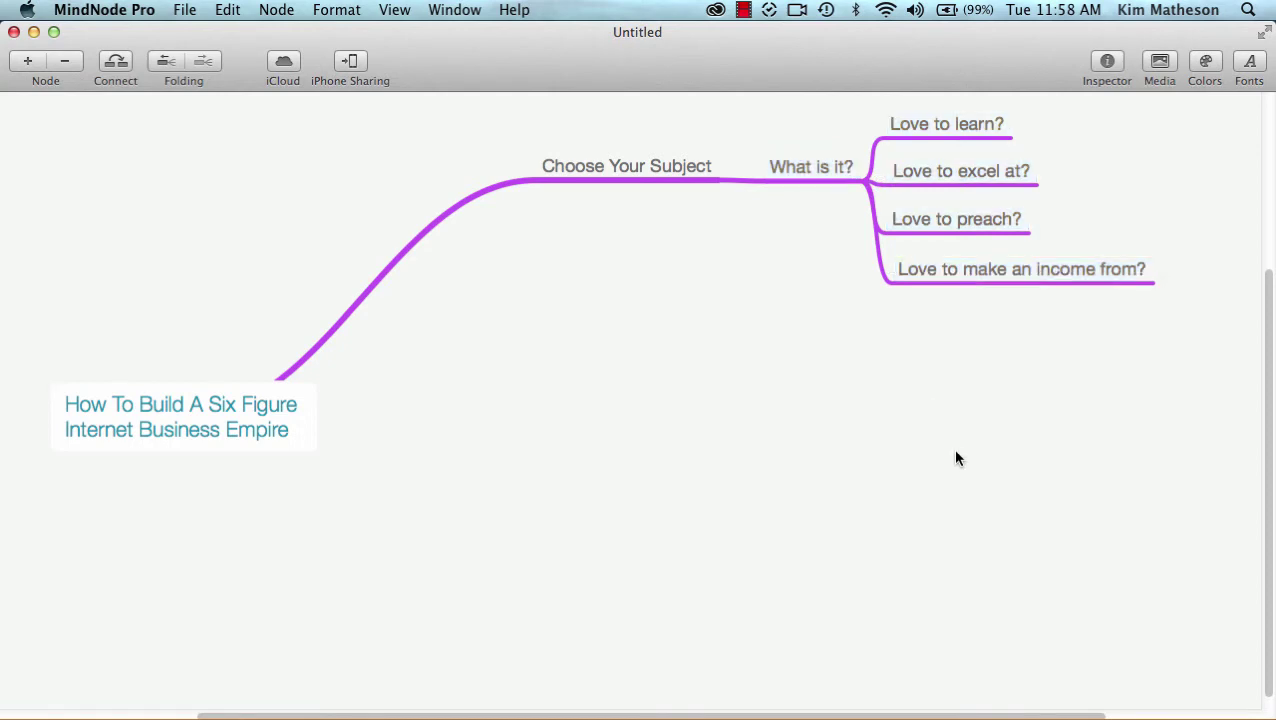